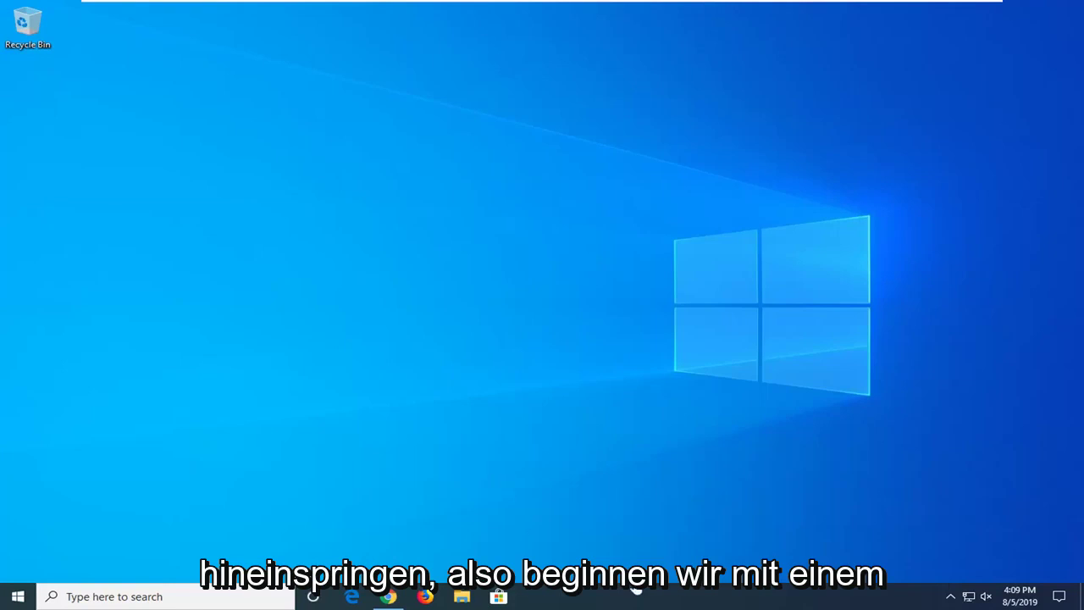
# Open Task Manager from the taskbar menu and scroll down to the Windows processes
pyautogui.rightClick(644, 600)
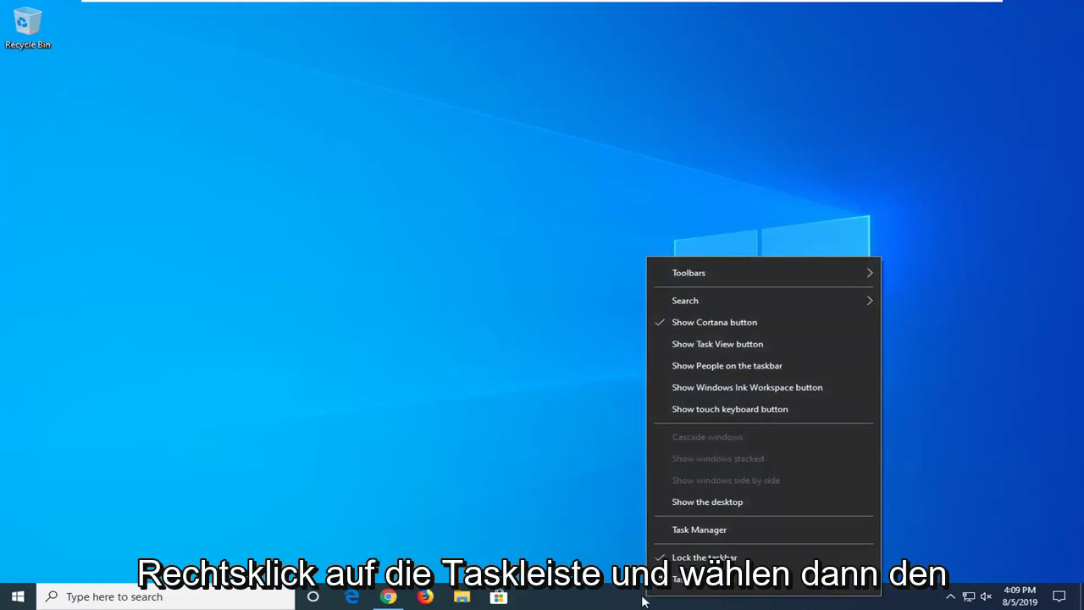
pyautogui.click(686, 529)
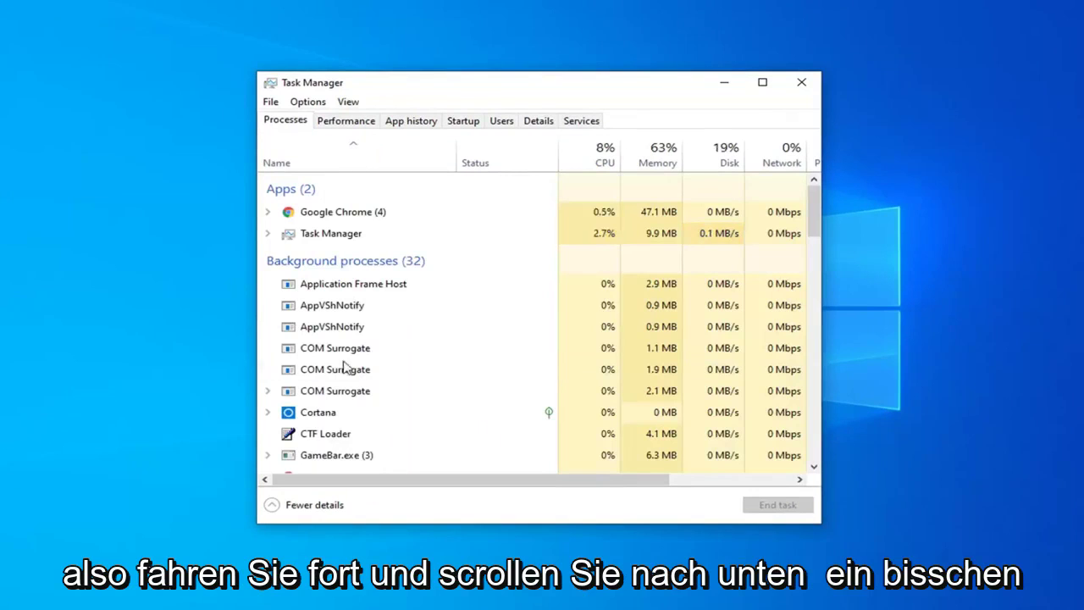
pyautogui.scroll(-4, 354, 334)
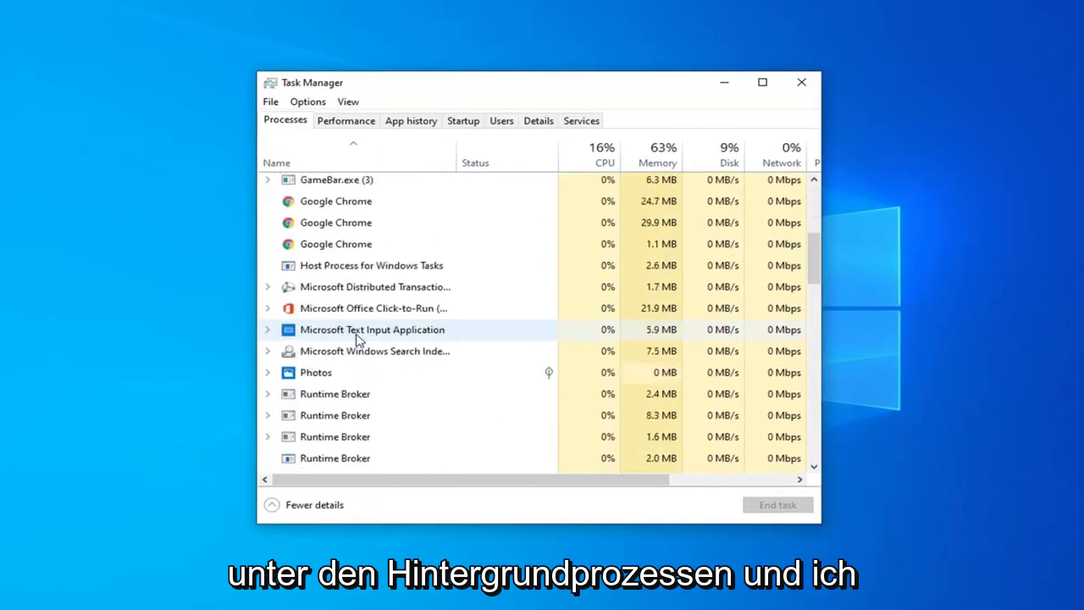
pyautogui.scroll(-6, 356, 338)
pyautogui.scroll(1, 353, 335)
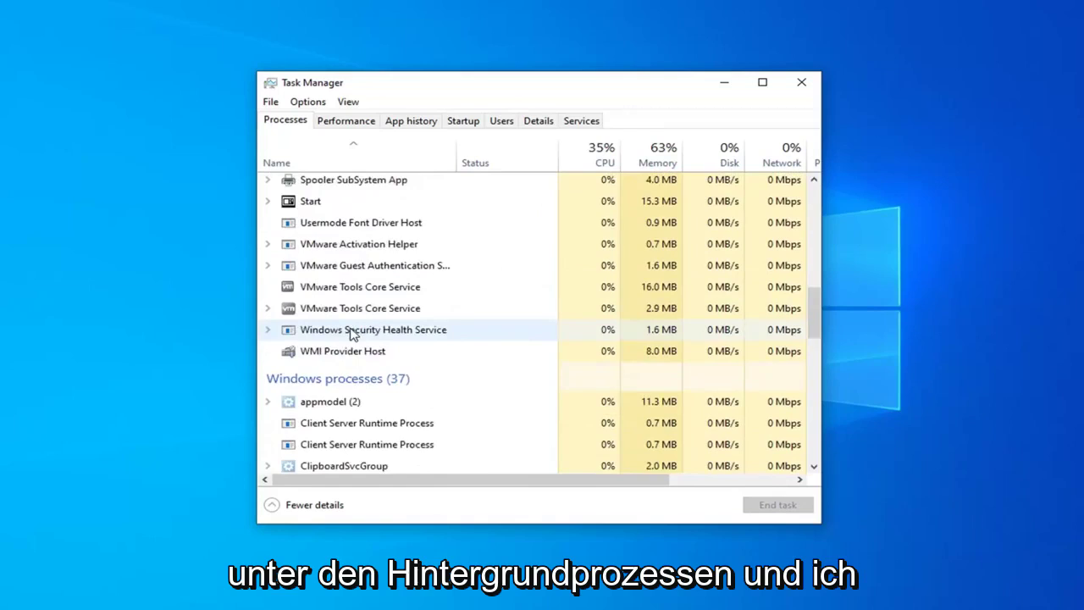
pyautogui.scroll(-8, 355, 335)
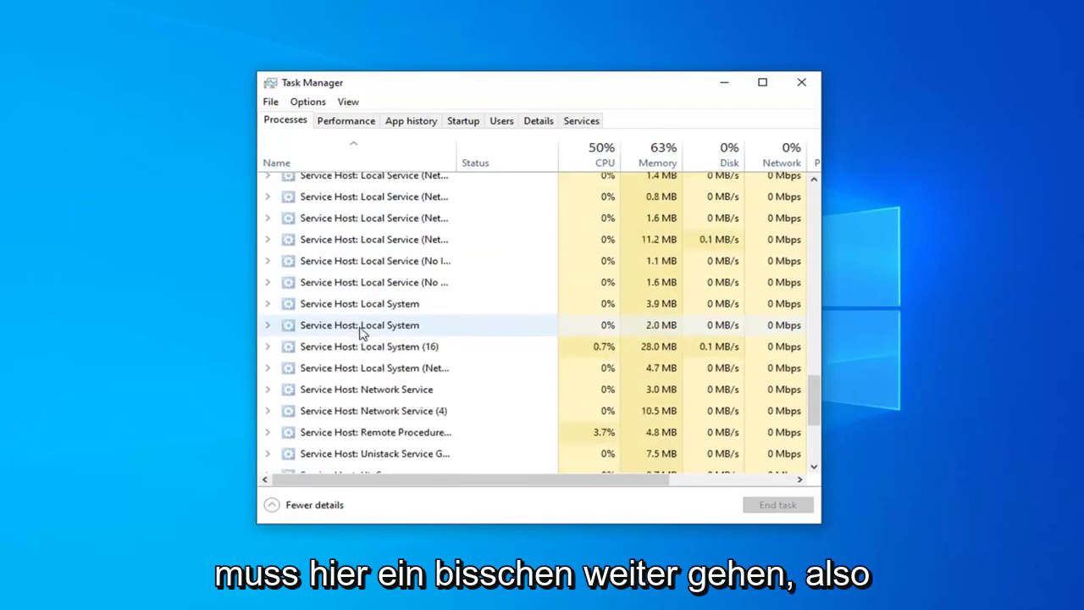
pyautogui.scroll(-4, 360, 334)
# Select the Windows Explorer process and restart it
pyautogui.click(356, 378)
pyautogui.scroll(2, 358, 372)
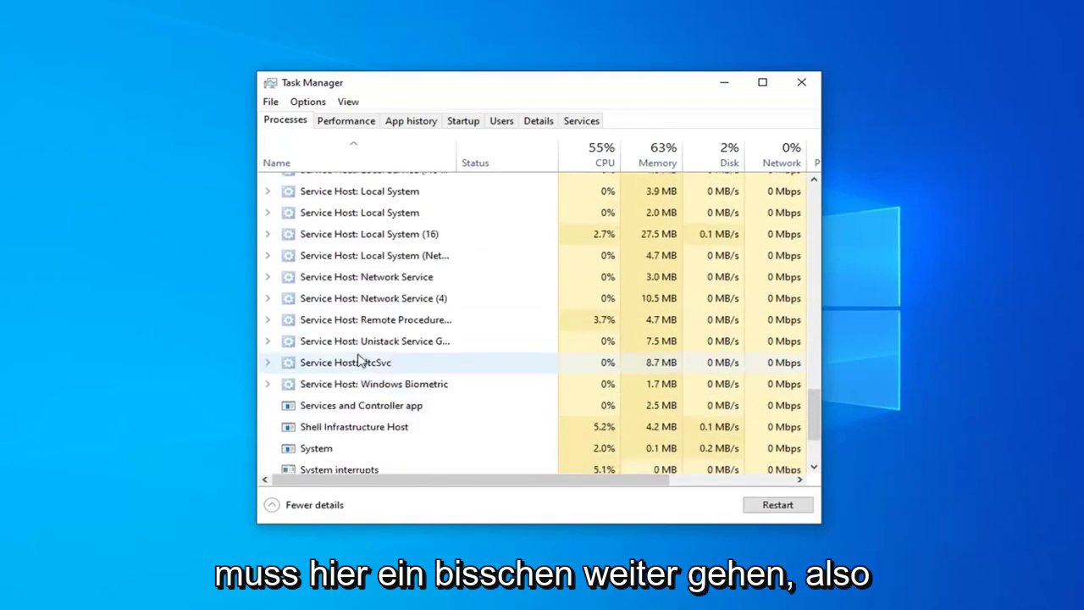
pyautogui.scroll(10, 360, 356)
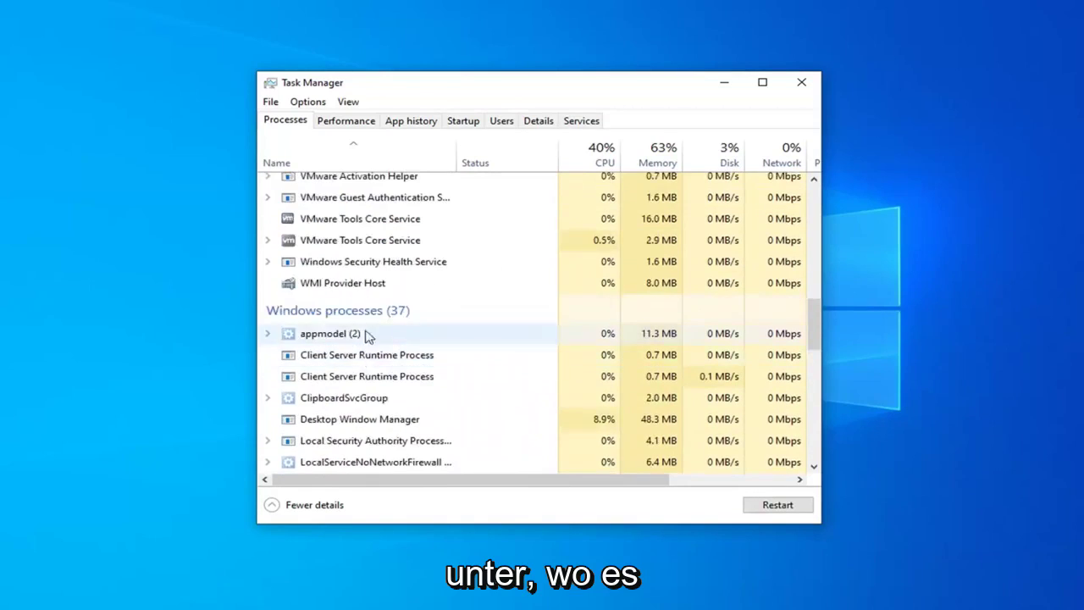
pyautogui.scroll(-10, 387, 339)
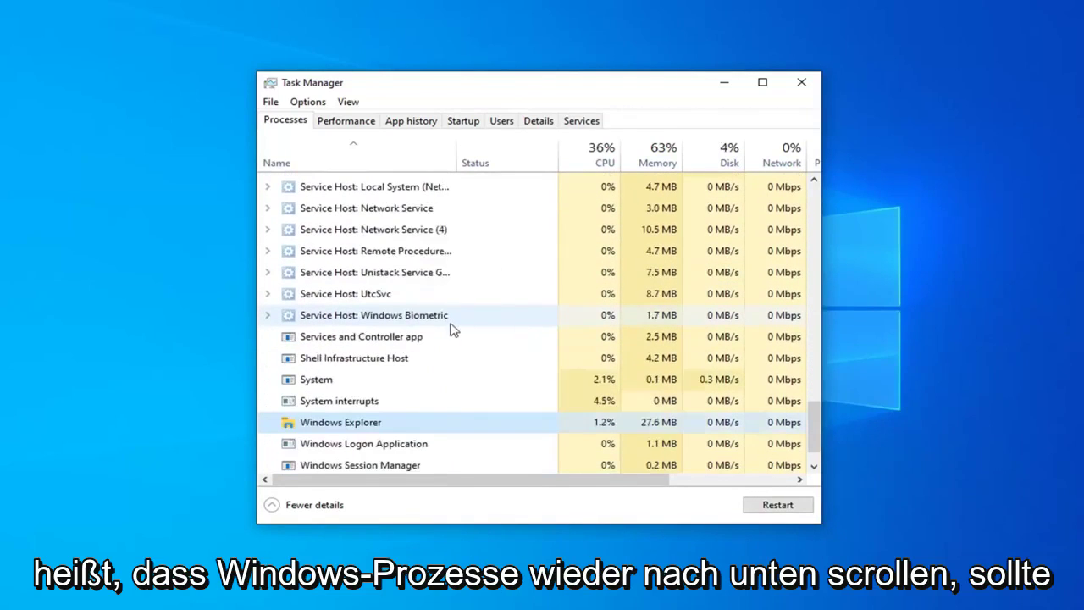
pyautogui.scroll(-1, 452, 328)
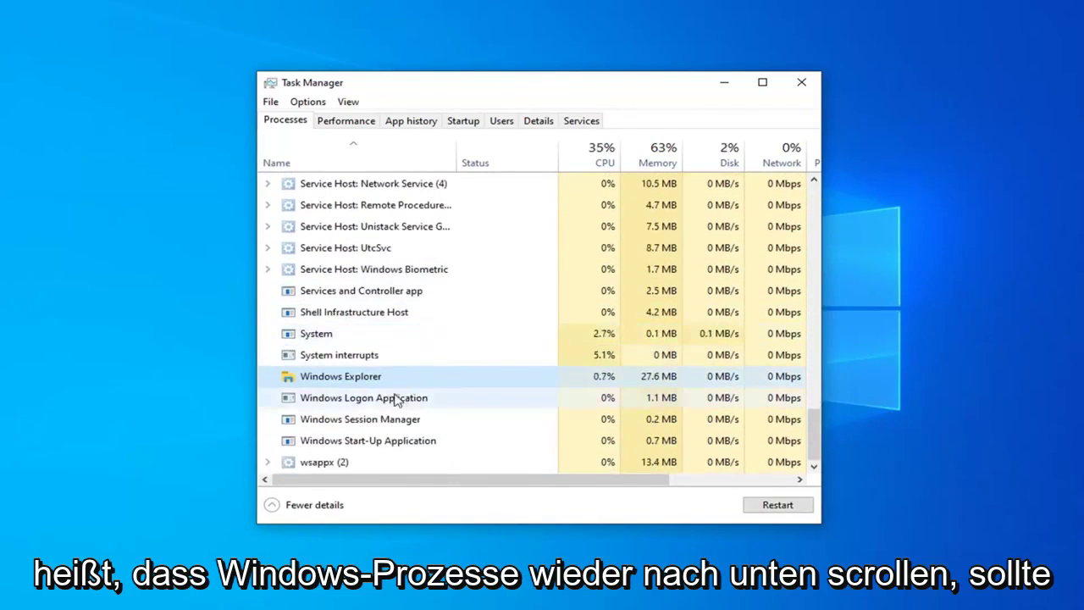
pyautogui.click(780, 509)
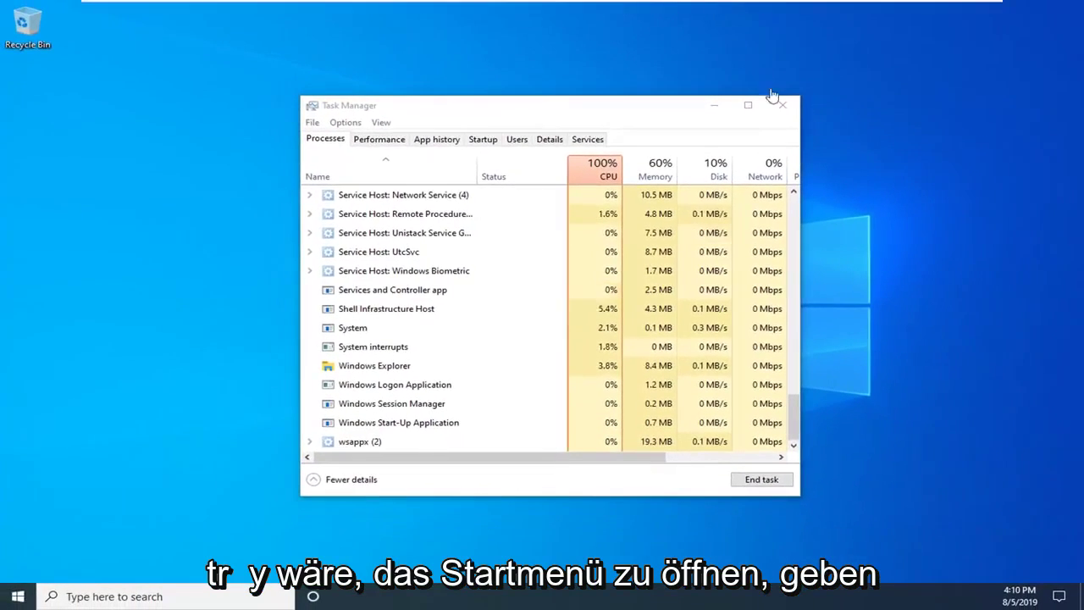
# Open the Start menu, then dismiss it again
pyautogui.click(10, 601)
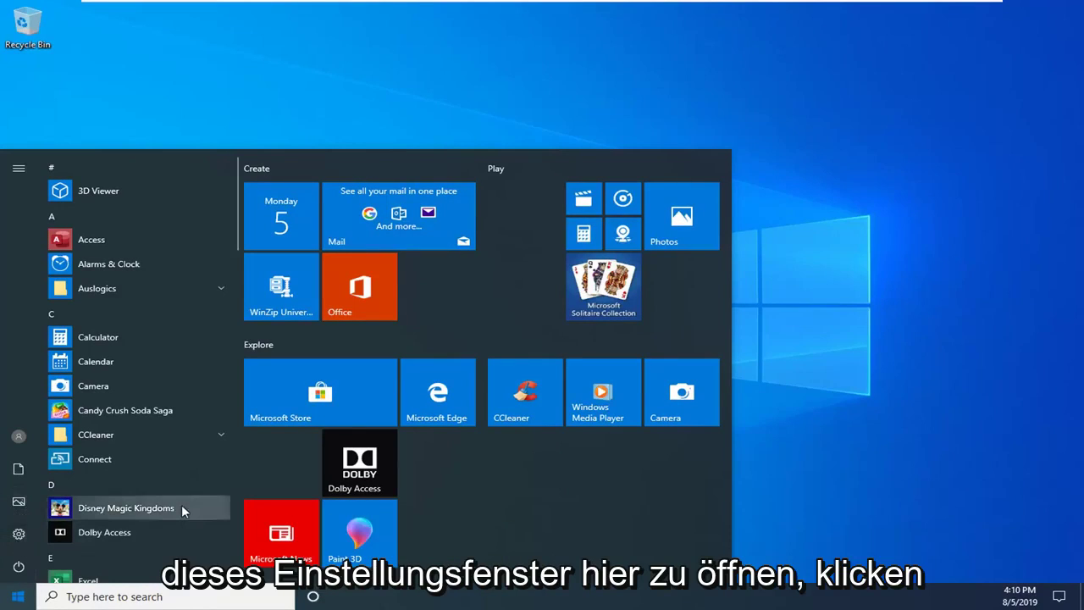
pyautogui.click(178, 532)
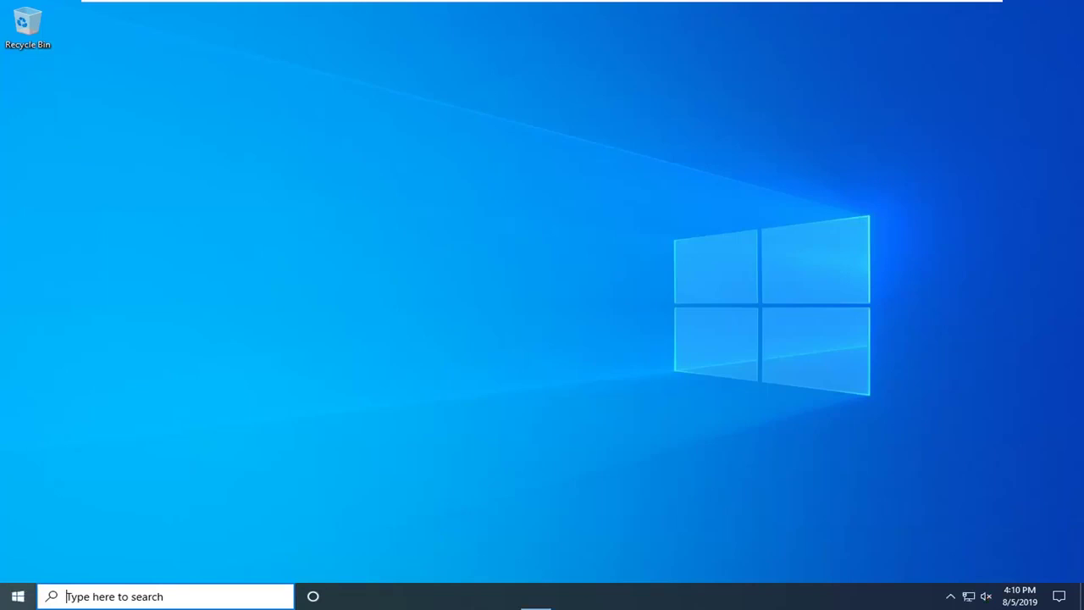
# Bring up Settings with Win+I and close the leftover cmd.exe window
pyautogui.press('super+i')
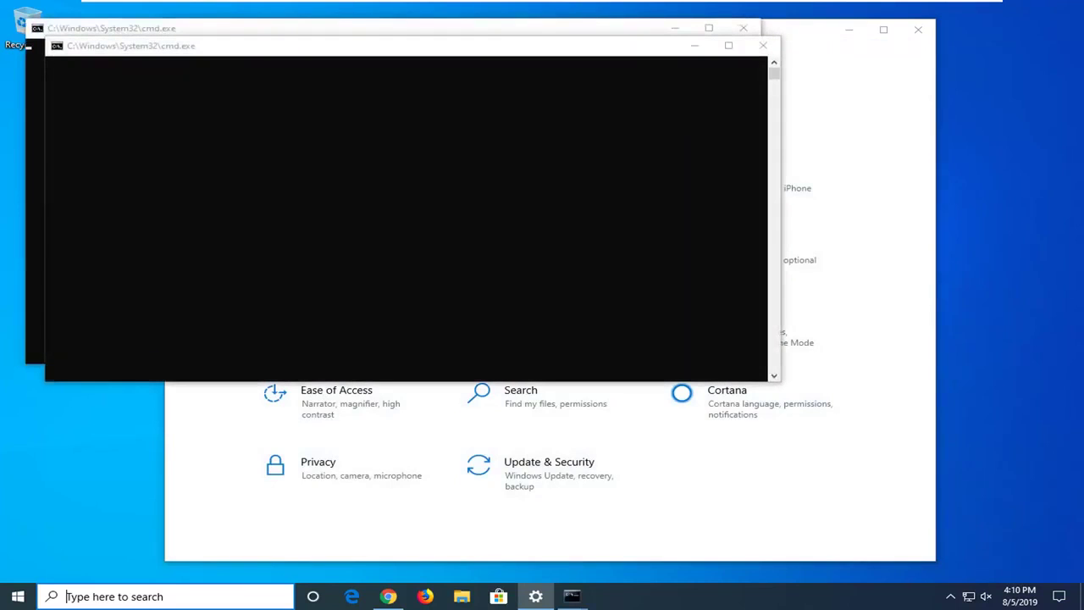
pyautogui.click(767, 49)
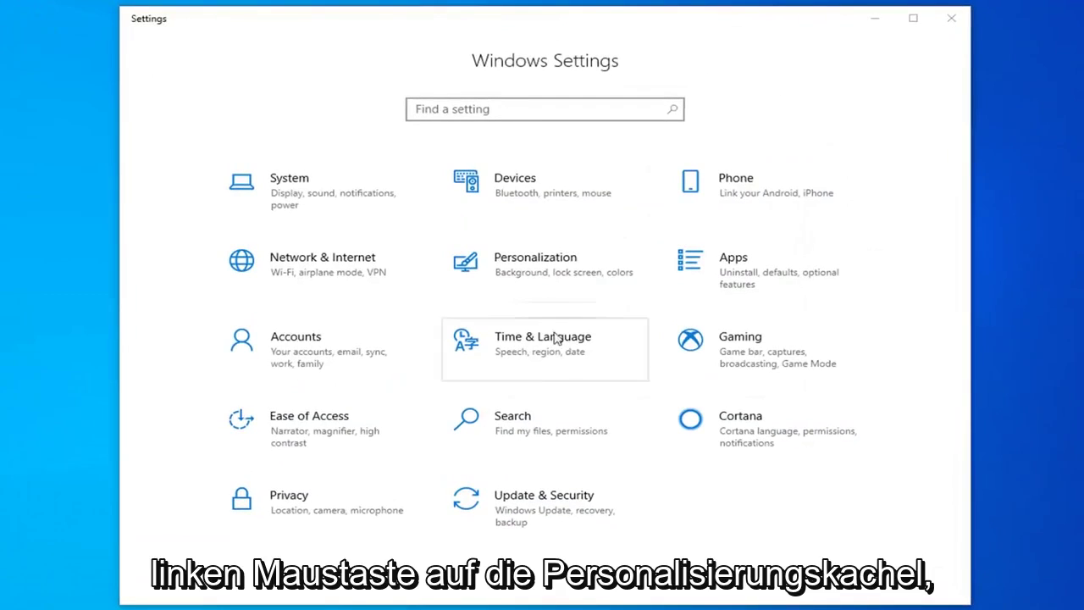
# Go to Personalization > Taskbar and open 'Select which icons appear on the taskbar'
pyautogui.click(530, 272)
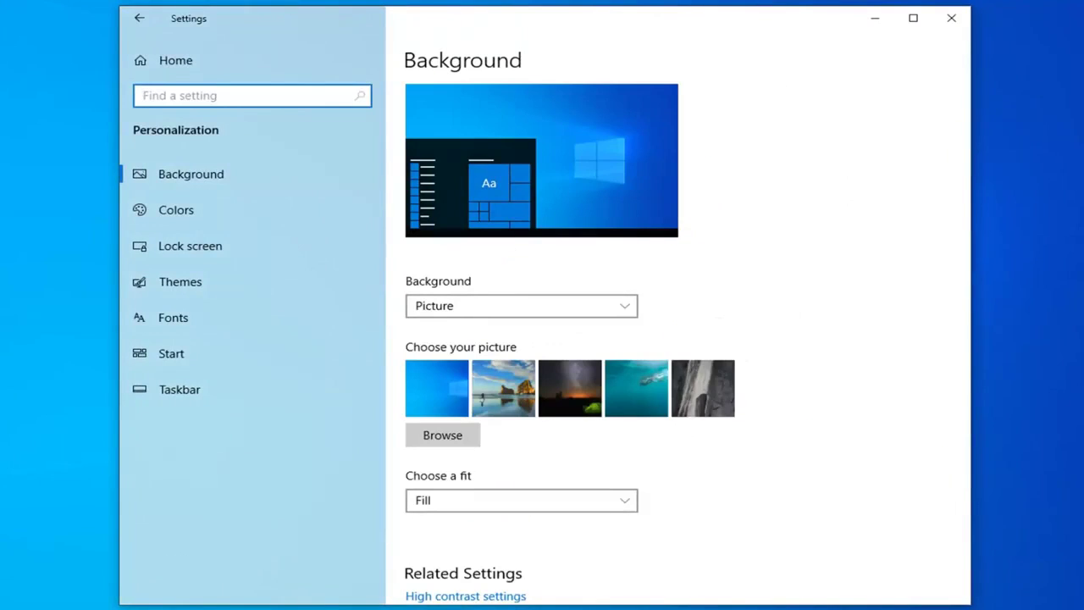
pyautogui.click(189, 394)
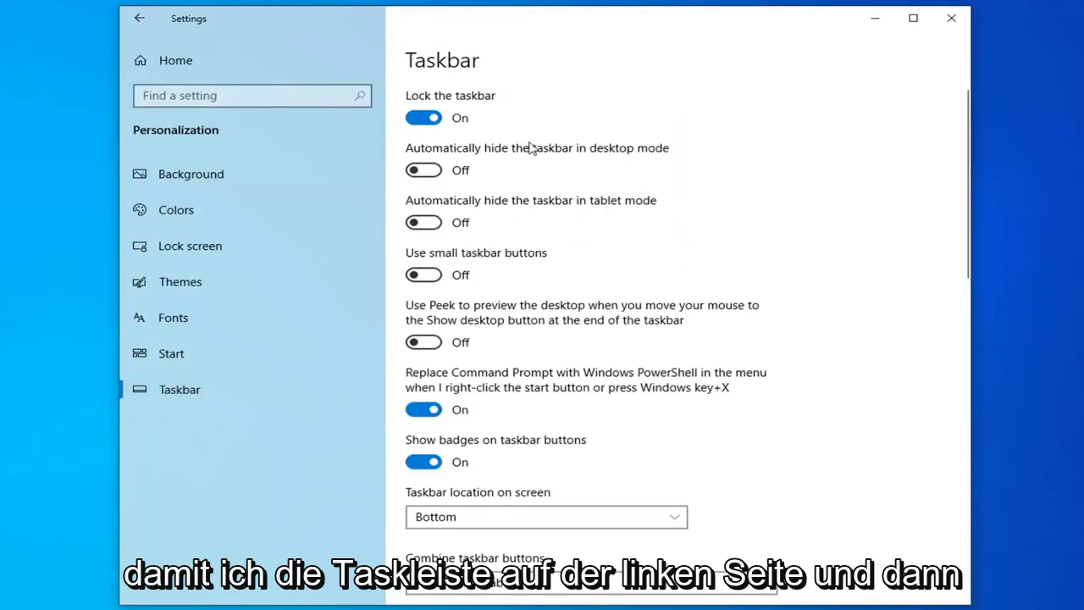
pyautogui.scroll(-3, 743, 315)
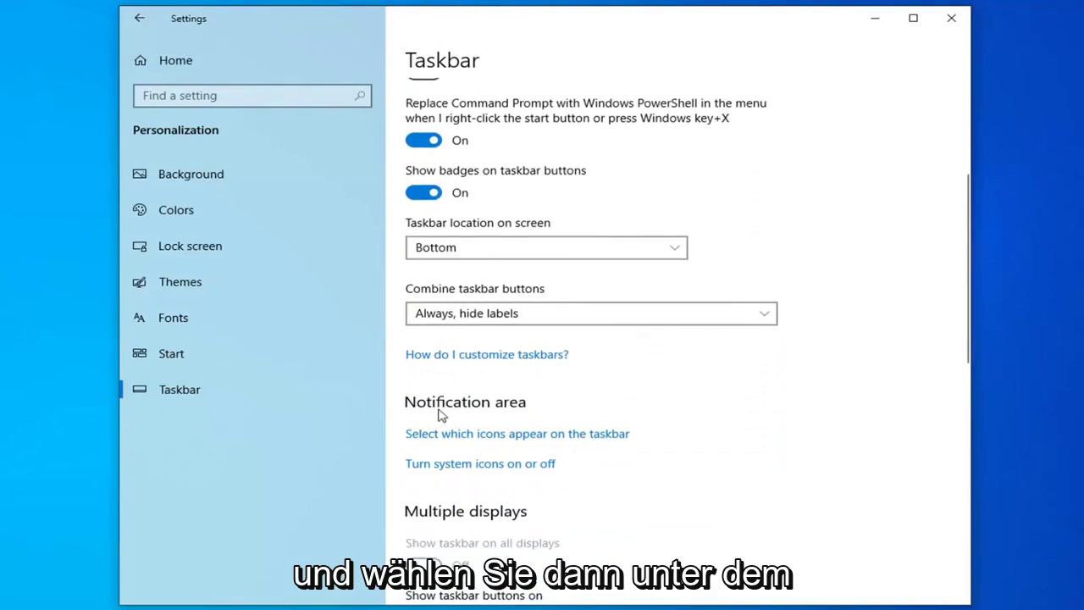
pyautogui.click(521, 441)
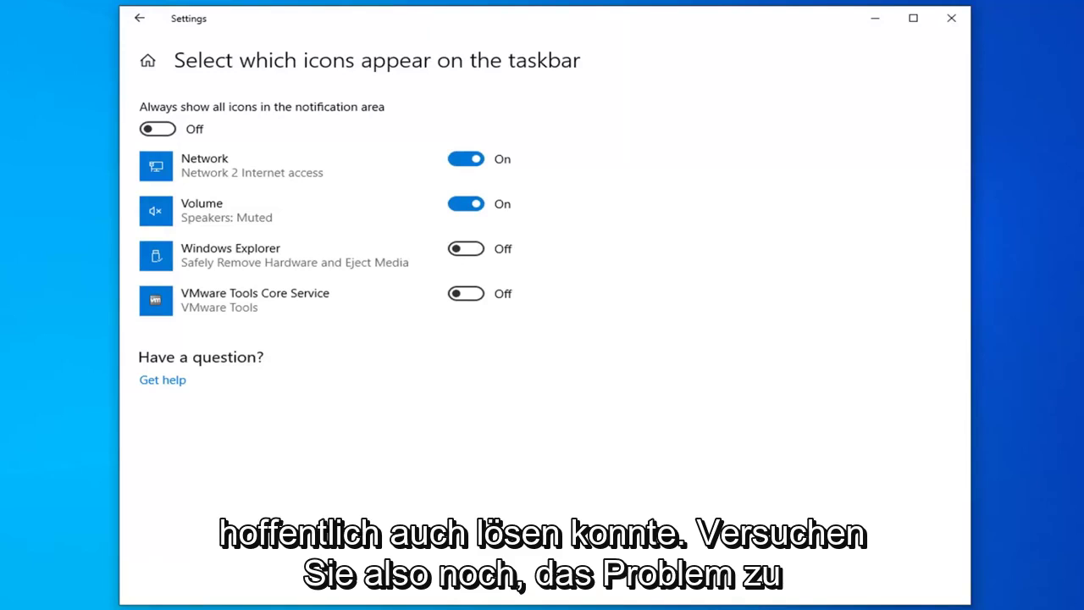
# Close Settings, search 'file explorer' from Start and launch File Explorer
pyautogui.click(952, 18)
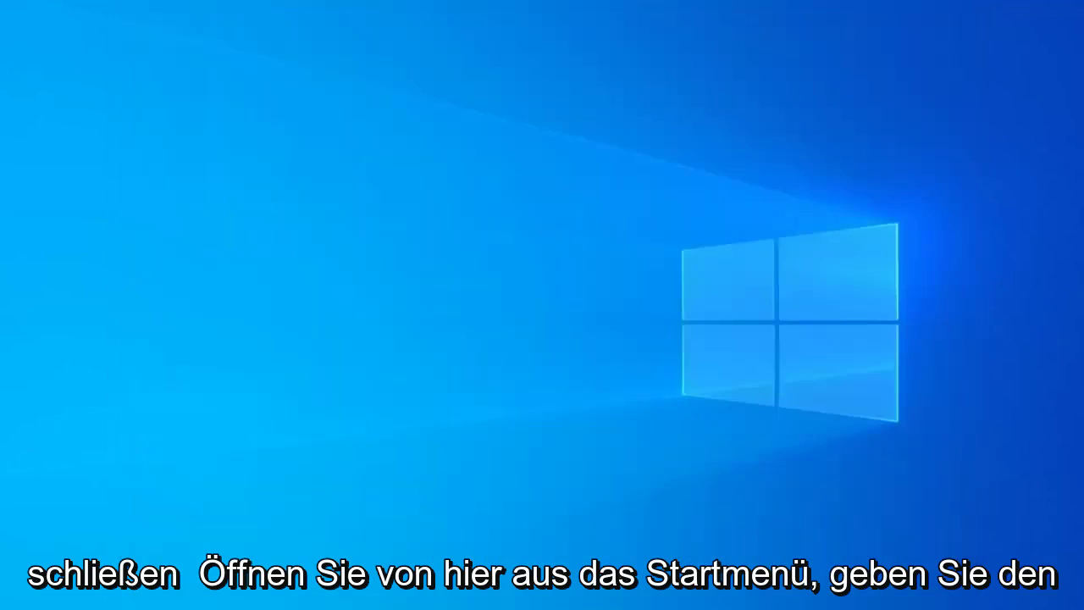
pyautogui.click(3, 601)
pyautogui.write('f')
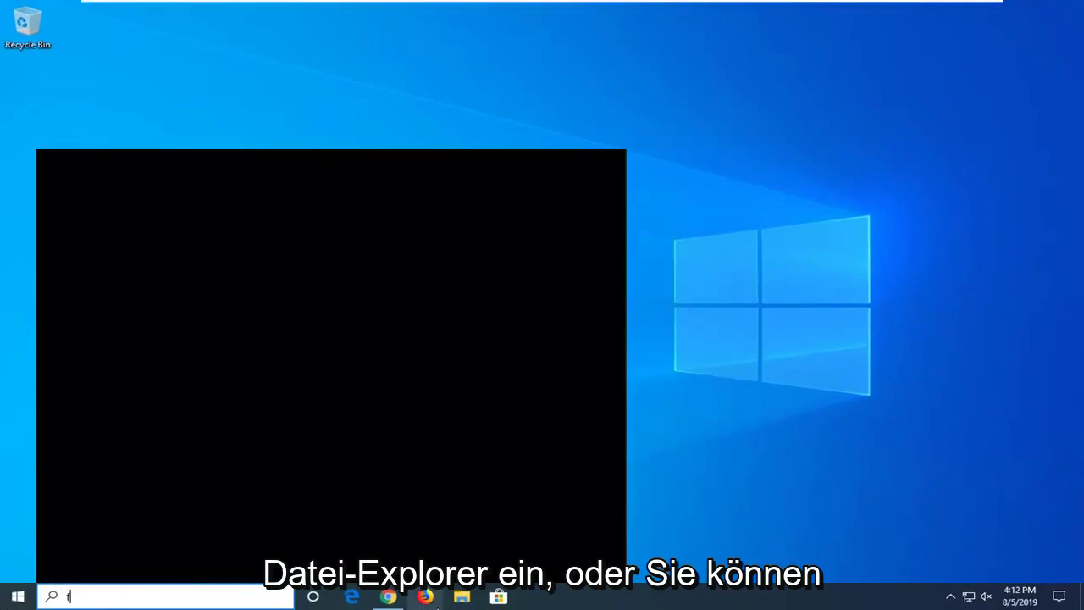
pyautogui.write('ile explorer')
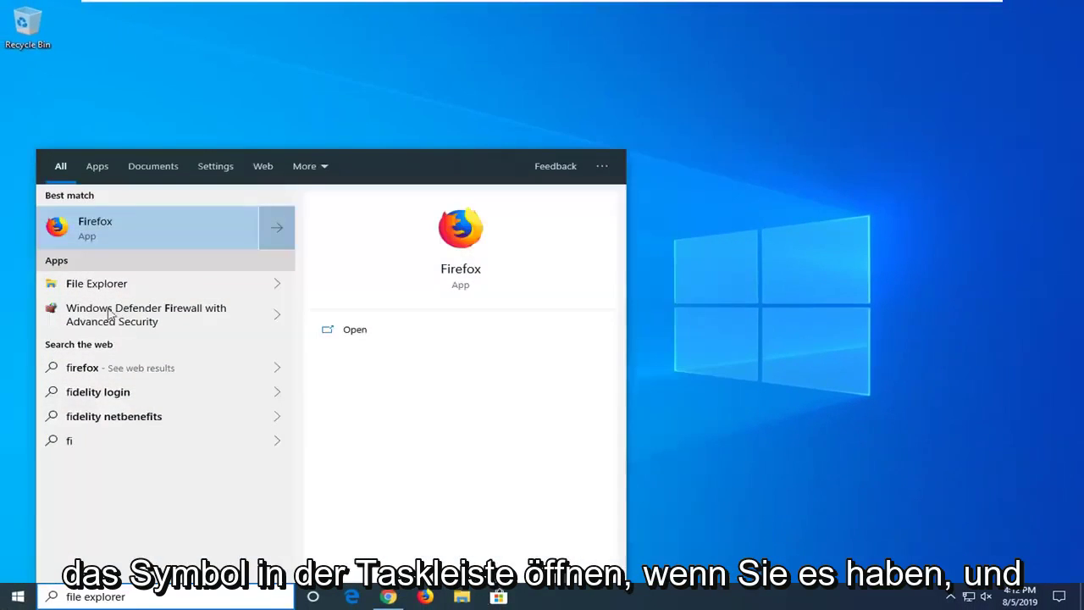
pyautogui.click(93, 227)
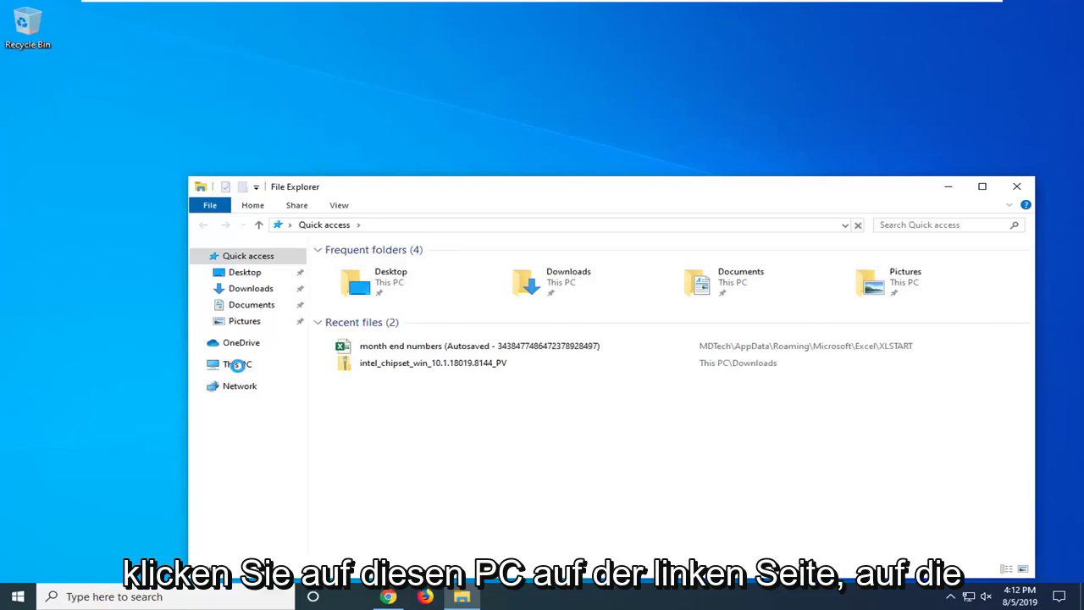
# Go to This PC and open the Local Disk (C:) drive
pyautogui.click(240, 369)
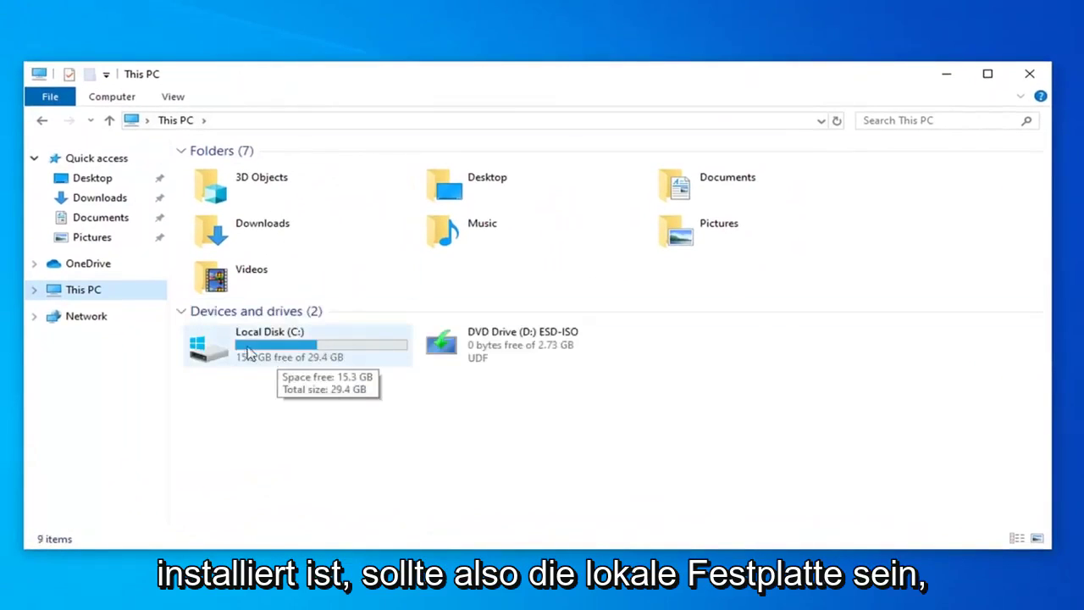
pyautogui.doubleClick(283, 356)
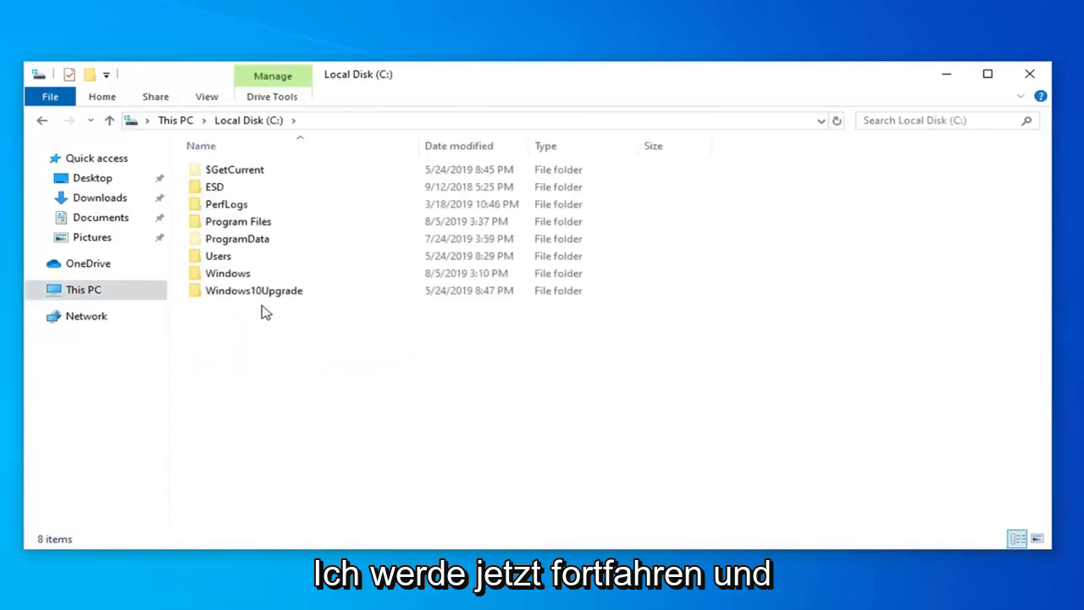
# Browse Users > profile folder > AppData > Local, with hidden items shown
pyautogui.click(225, 263)
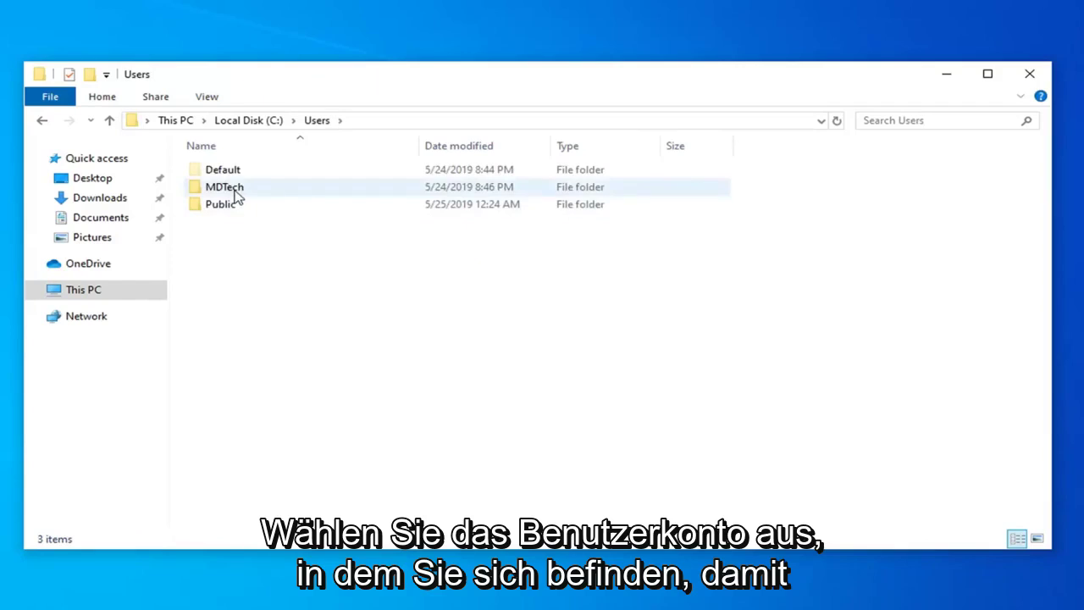
pyautogui.doubleClick(235, 194)
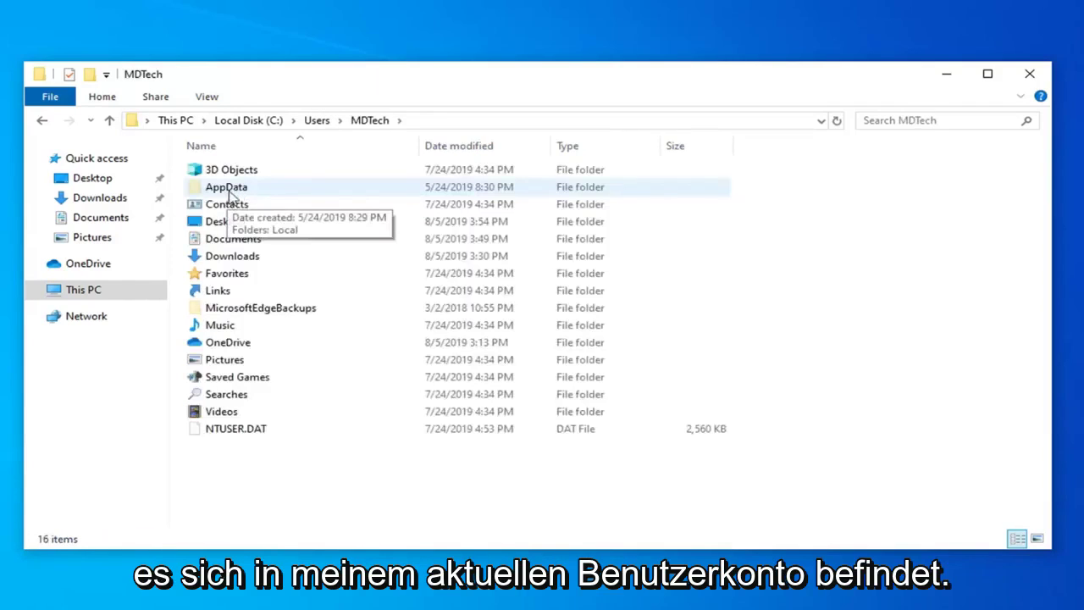
pyautogui.doubleClick(242, 188)
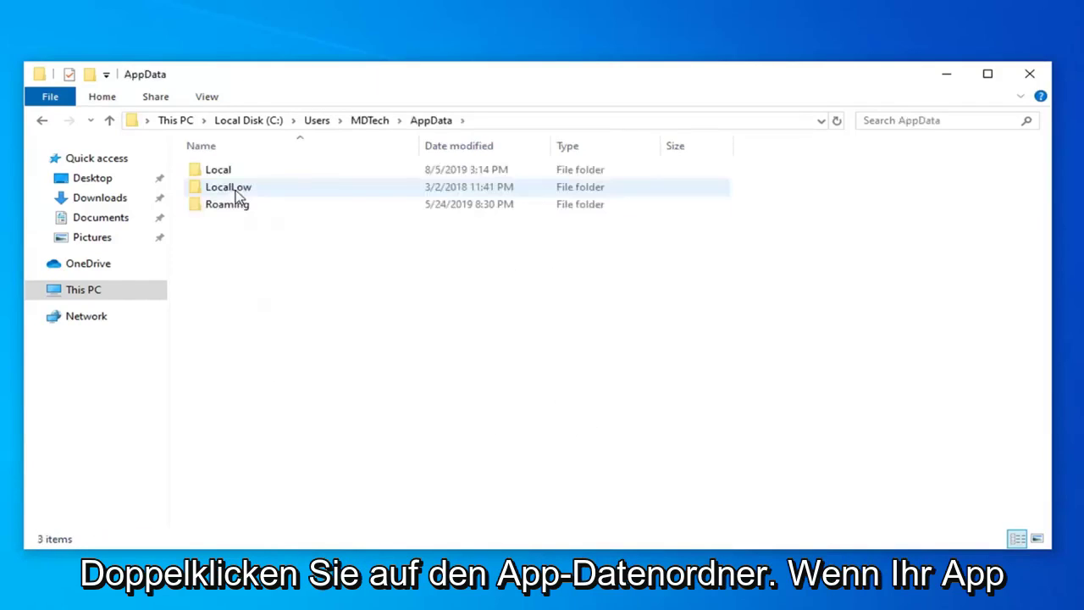
pyautogui.click(41, 121)
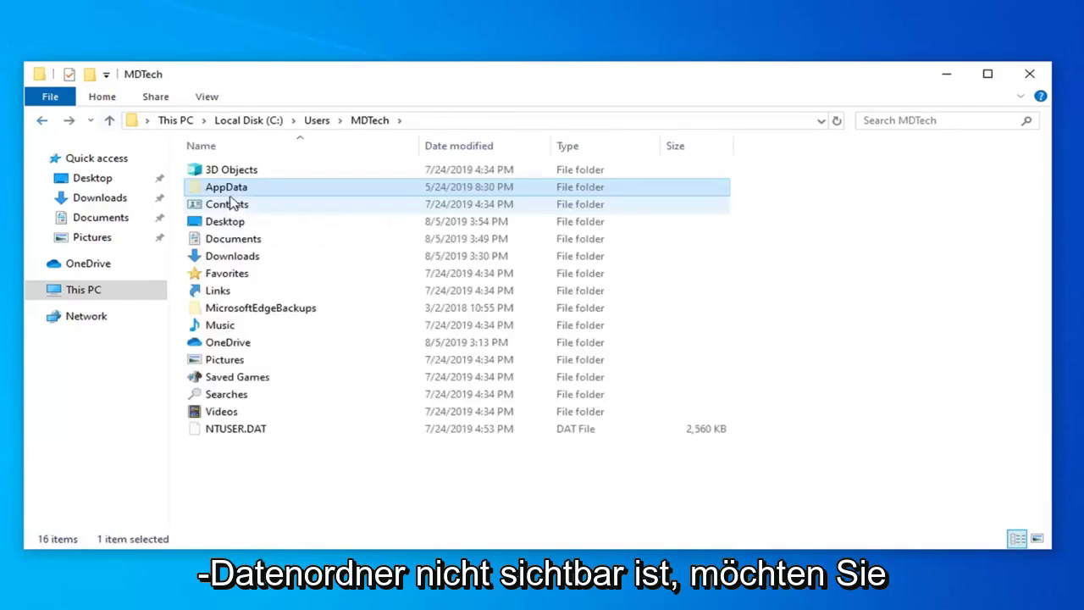
pyautogui.click(207, 98)
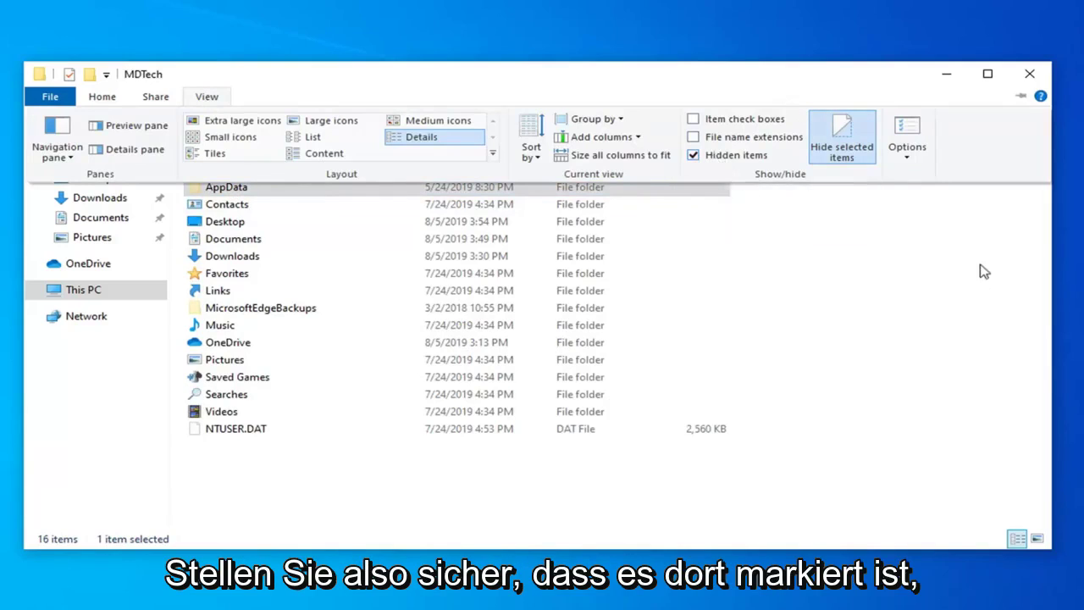
pyautogui.click(219, 187)
pyautogui.doubleClick(222, 190)
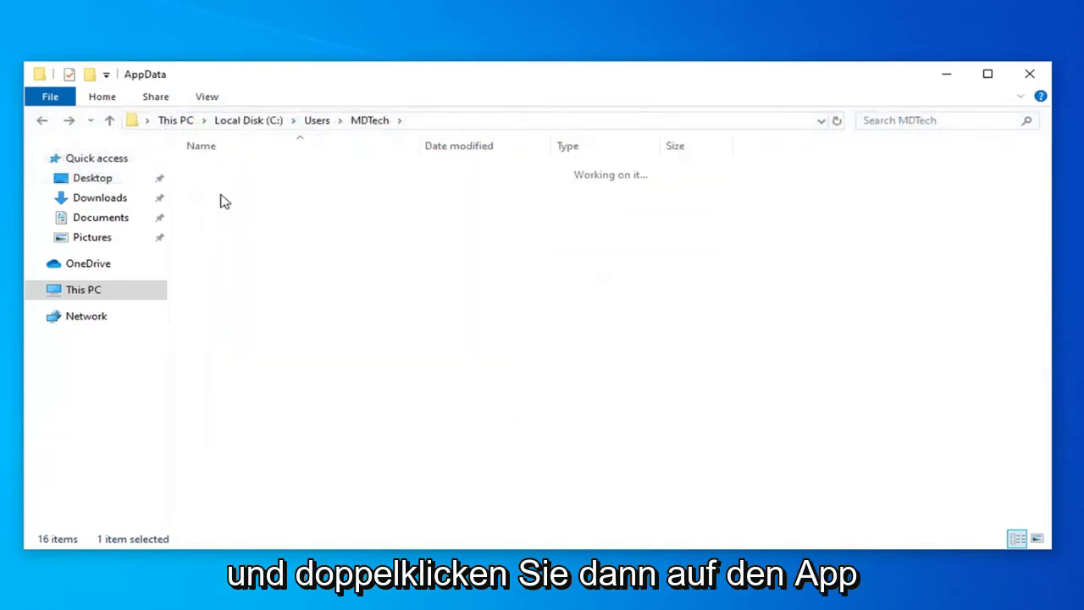
pyautogui.click(259, 211)
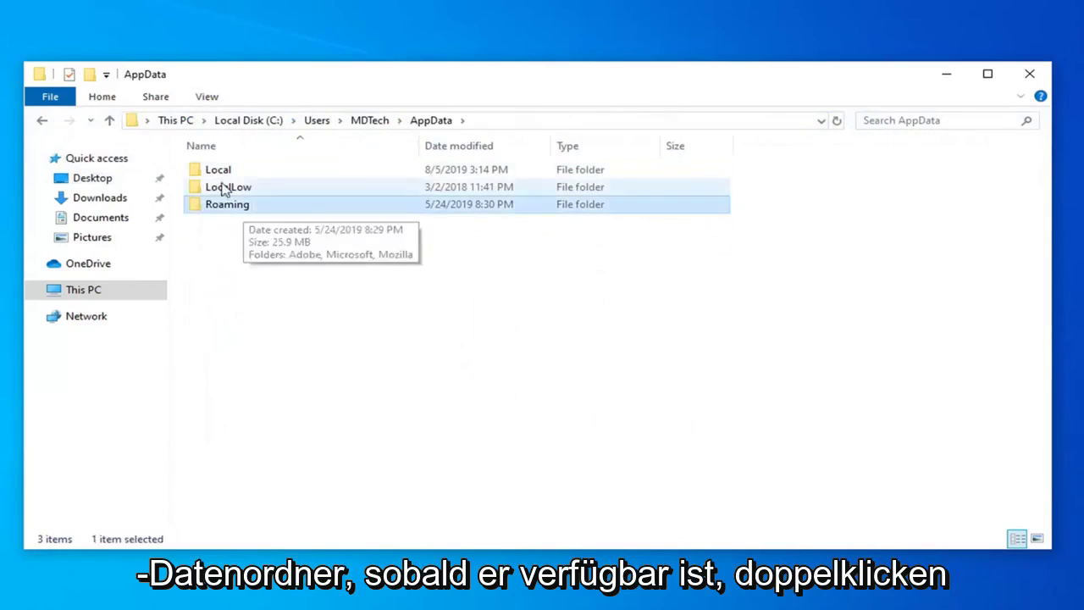
pyautogui.doubleClick(263, 174)
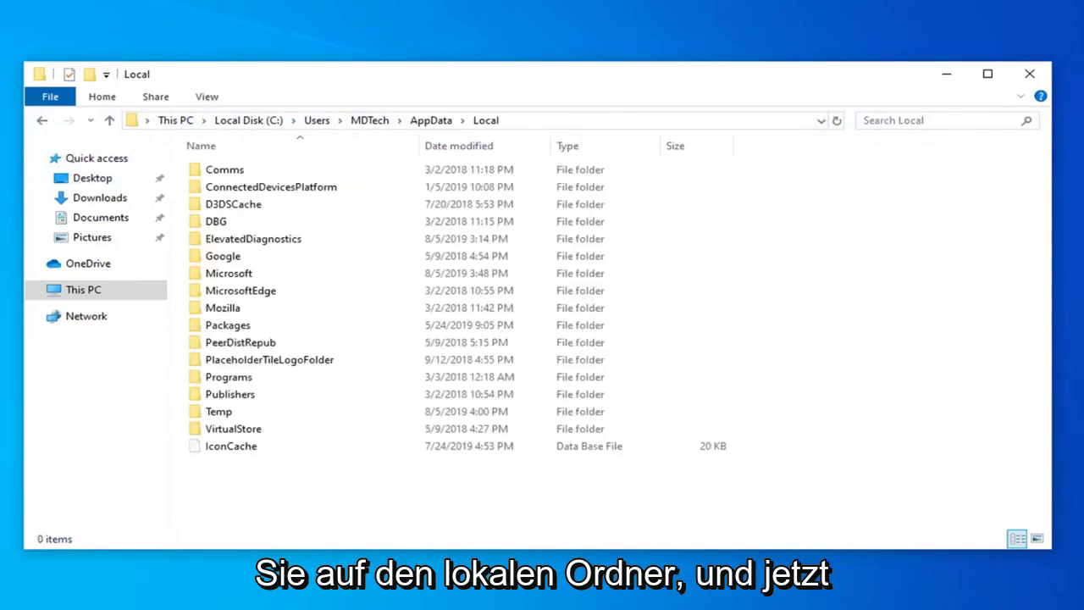
# Remove IconCache via its right-click Delete command, then close the Explorer window
pyautogui.click(230, 449)
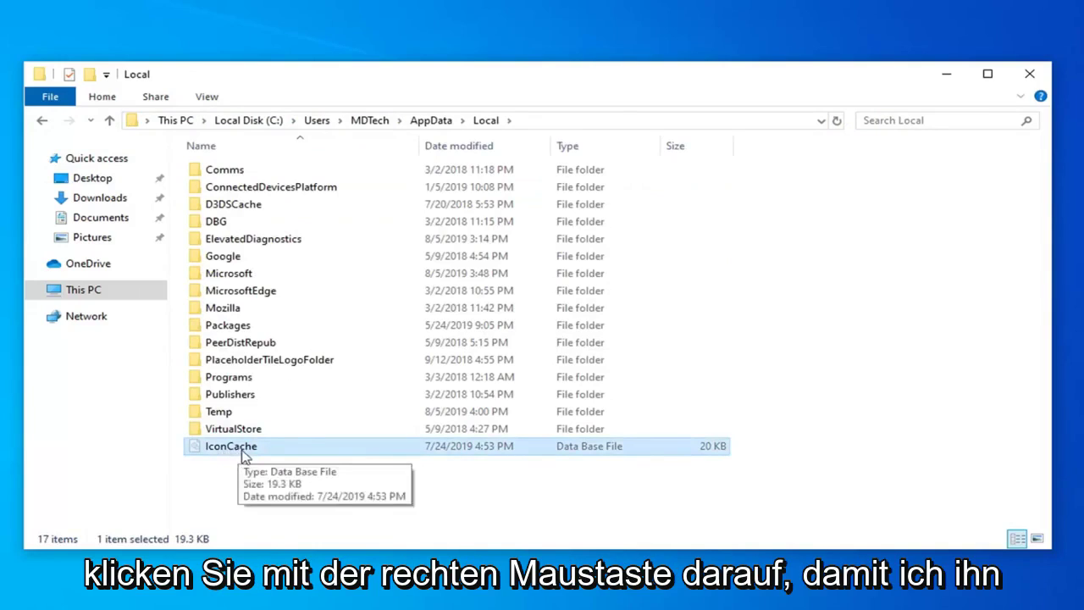
pyautogui.rightClick(248, 454)
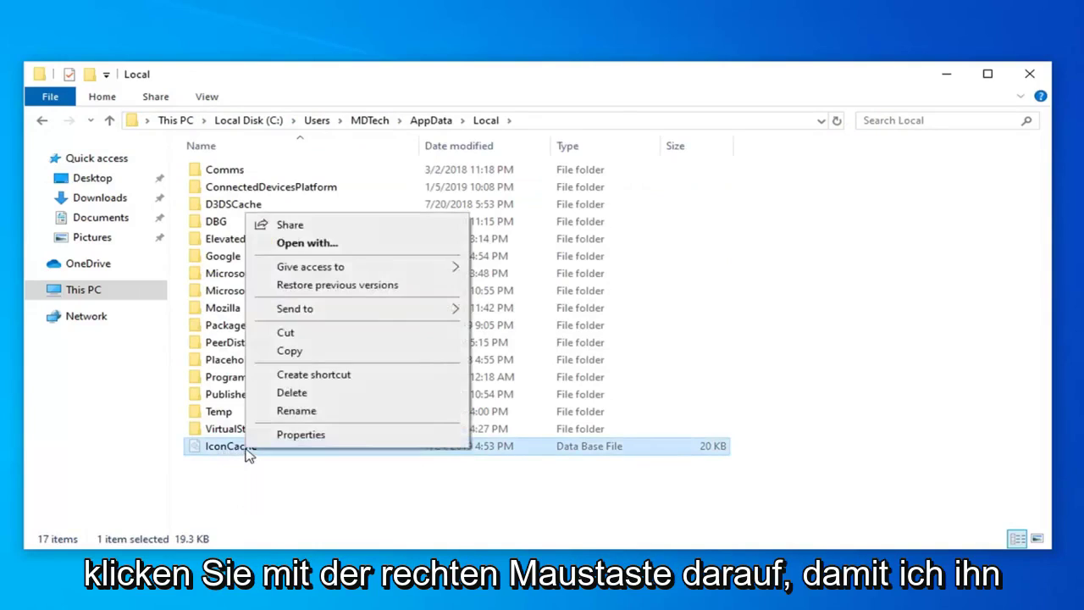
pyautogui.click(283, 395)
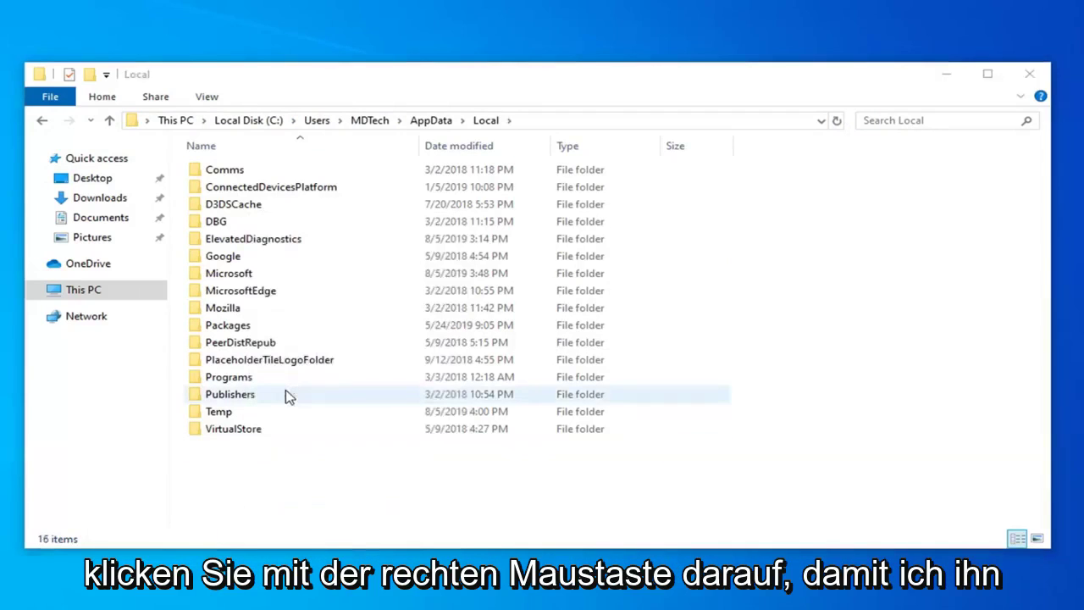
pyautogui.click(1027, 74)
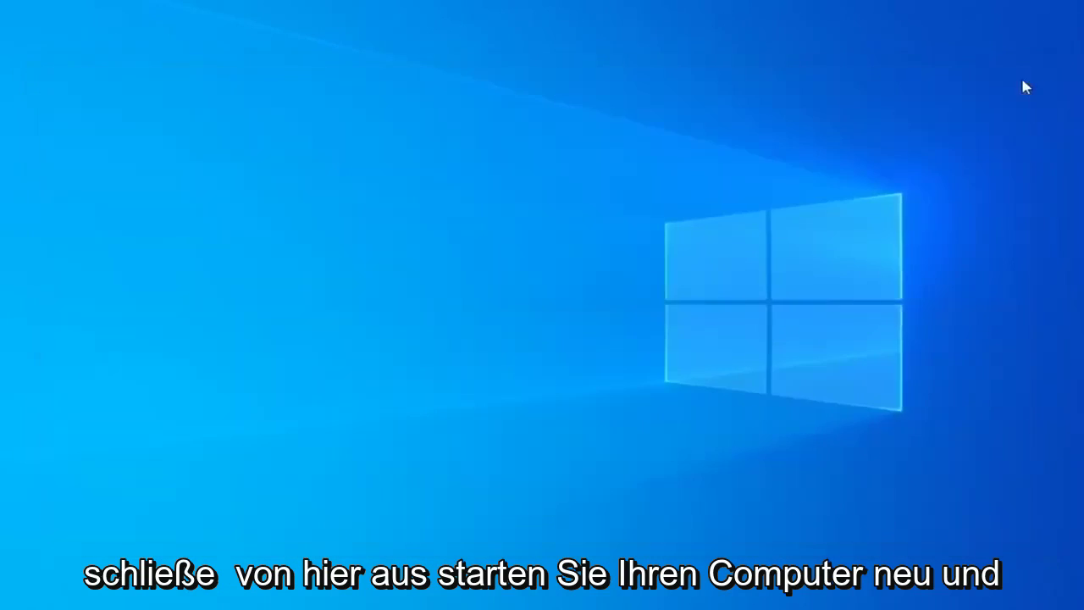